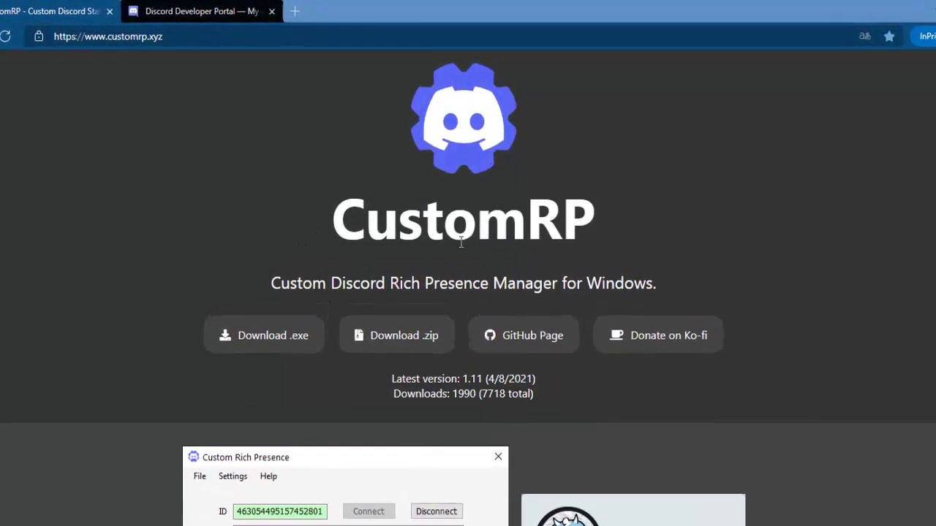
pyautogui.moveTo(528, 234); pyautogui.dragTo(562, 232)
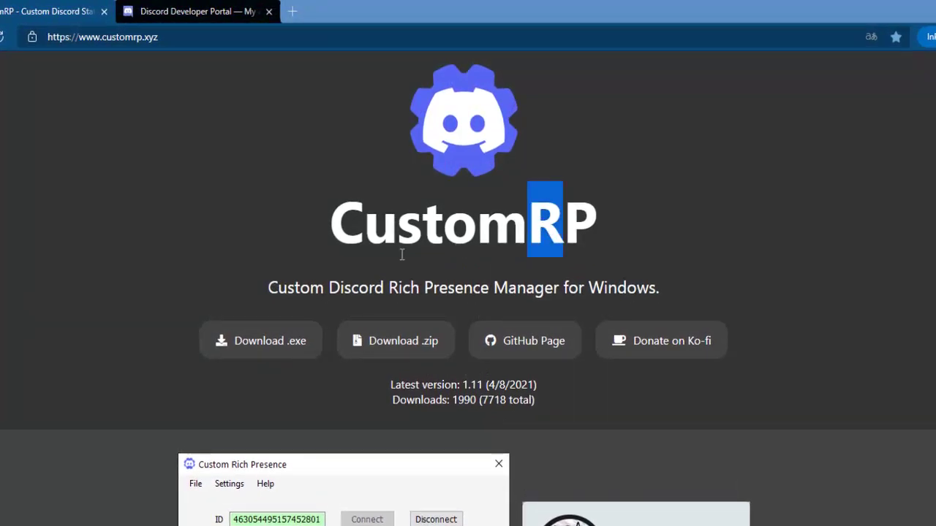
pyautogui.click(407, 290)
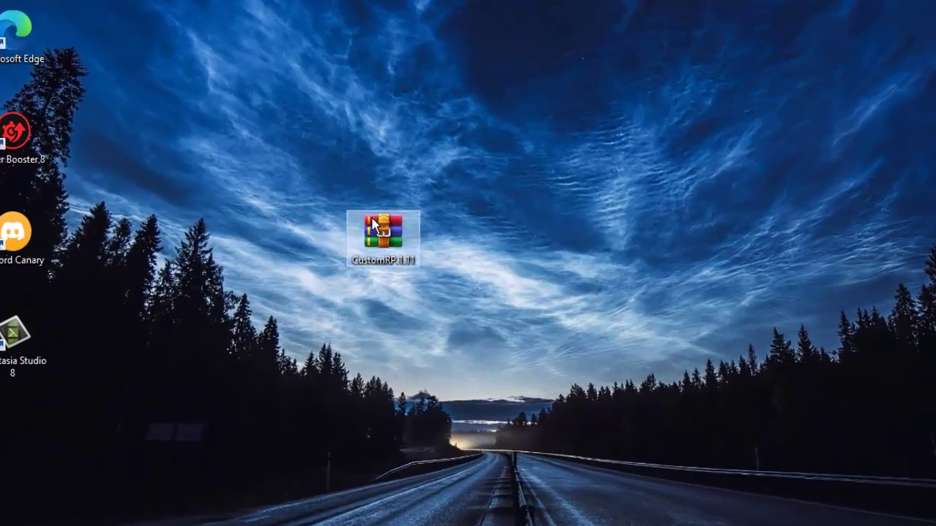
# Step: Extract the CustomRP.1.11 archive on the desktop
pyautogui.rightClick(369, 231)
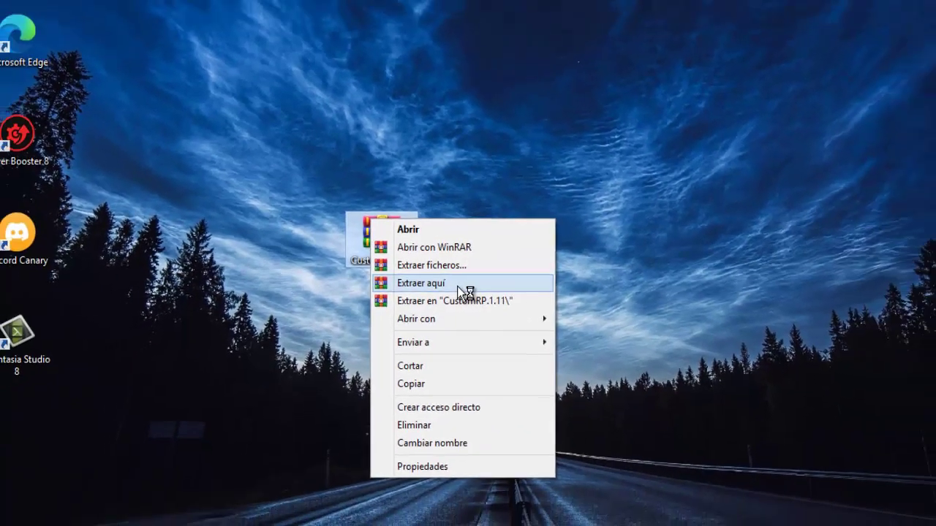
pyautogui.click(487, 293)
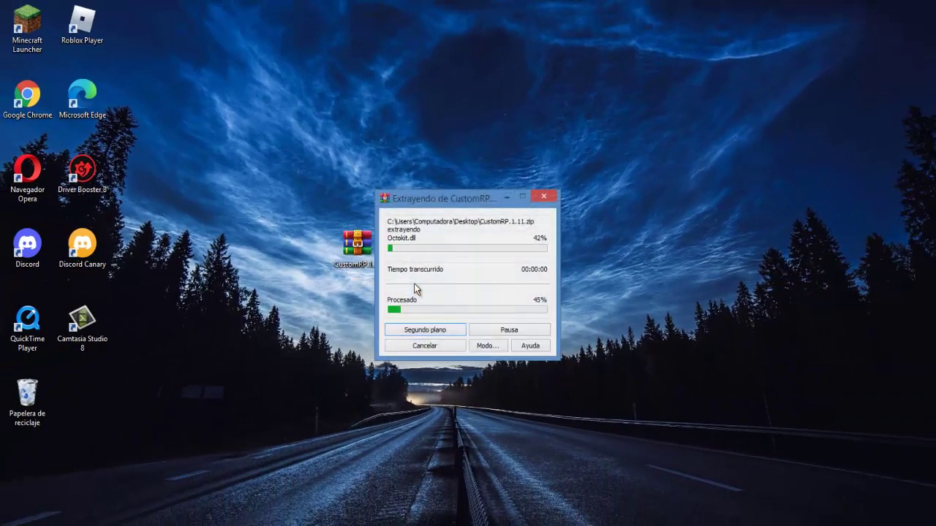
pyautogui.moveTo(29, 476); pyautogui.dragTo(97, 415)
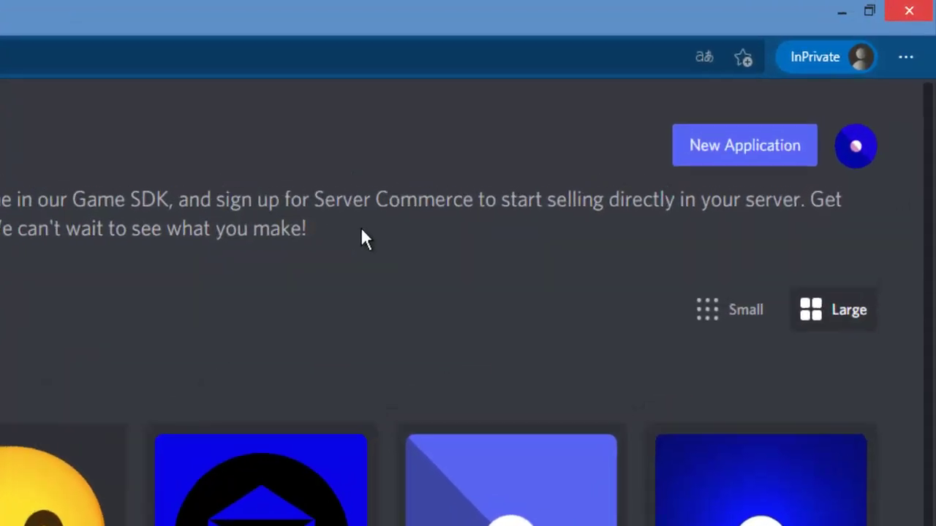
# Step: Create a new application named Hola in the Discord Developer Portal
pyautogui.click(695, 160)
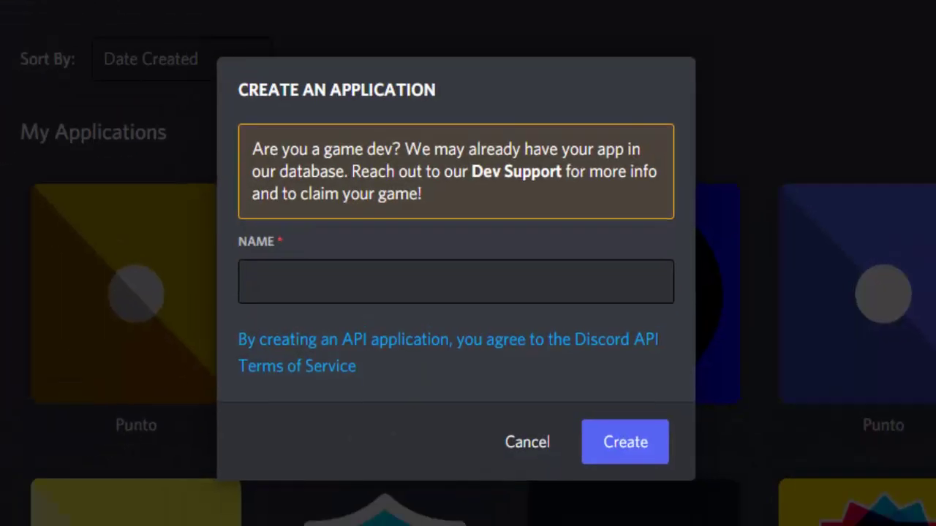
pyautogui.click(492, 281)
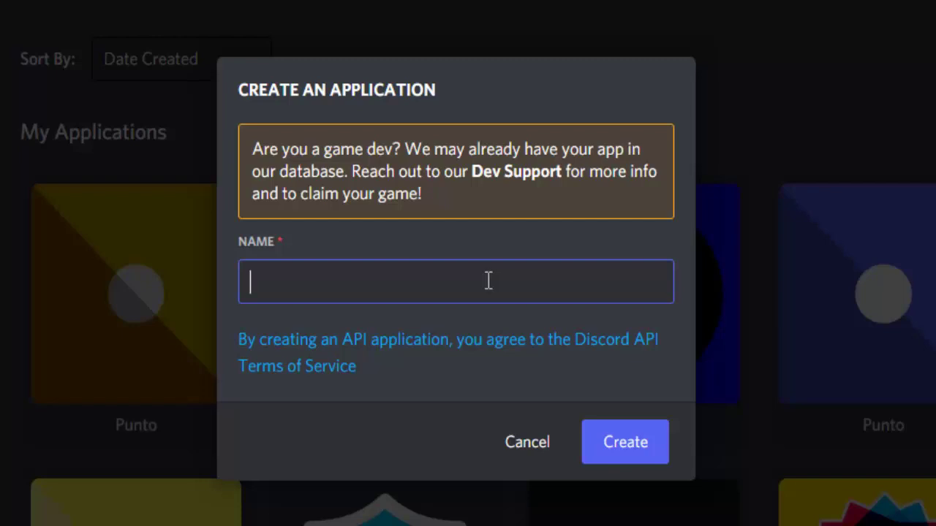
pyautogui.write('Hola')
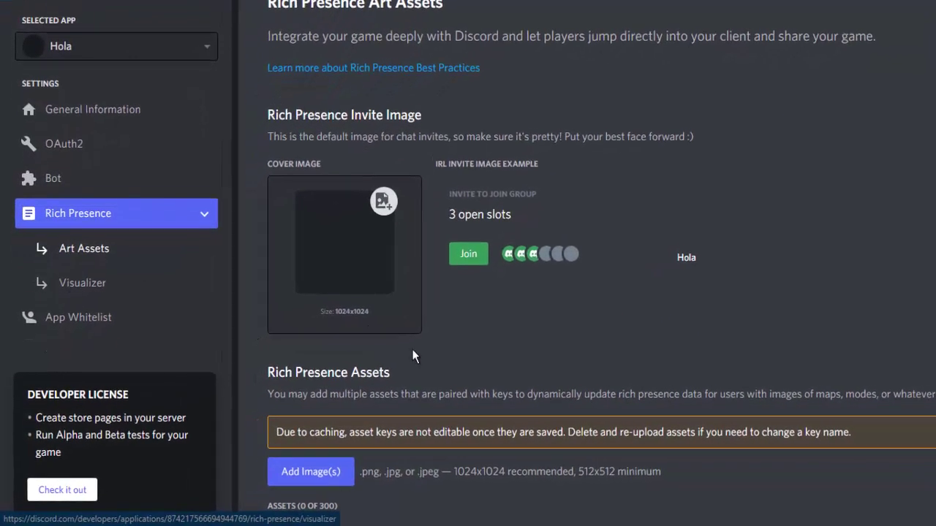
# Step: Upload the crazy and partner images from the Imágenes folder as Rich Presence assets of Hola and save the changes
pyautogui.scroll(-4, 413, 356)
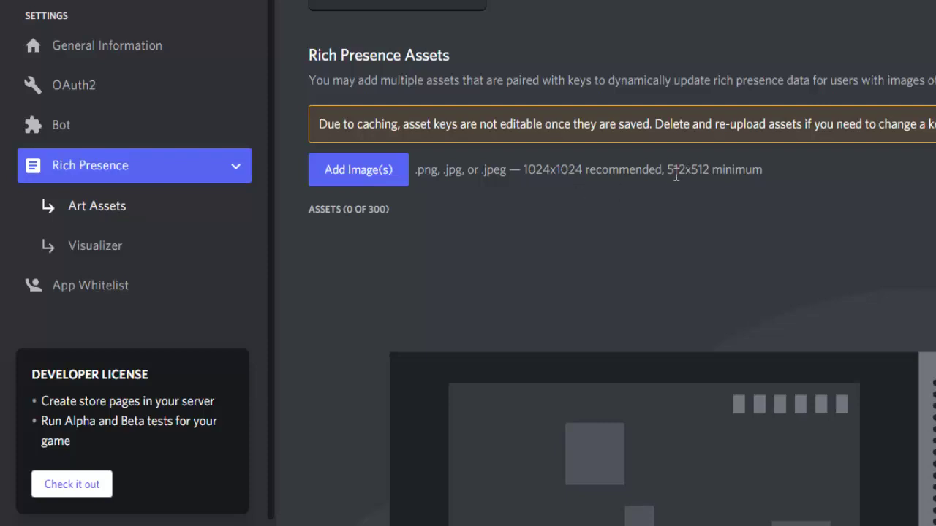
pyautogui.click(388, 172)
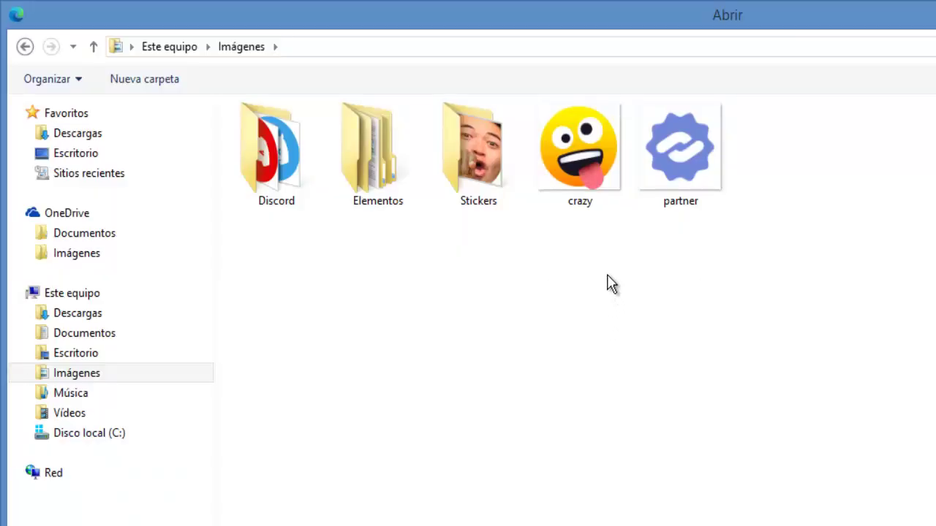
pyautogui.moveTo(585, 276); pyautogui.dragTo(853, 117)
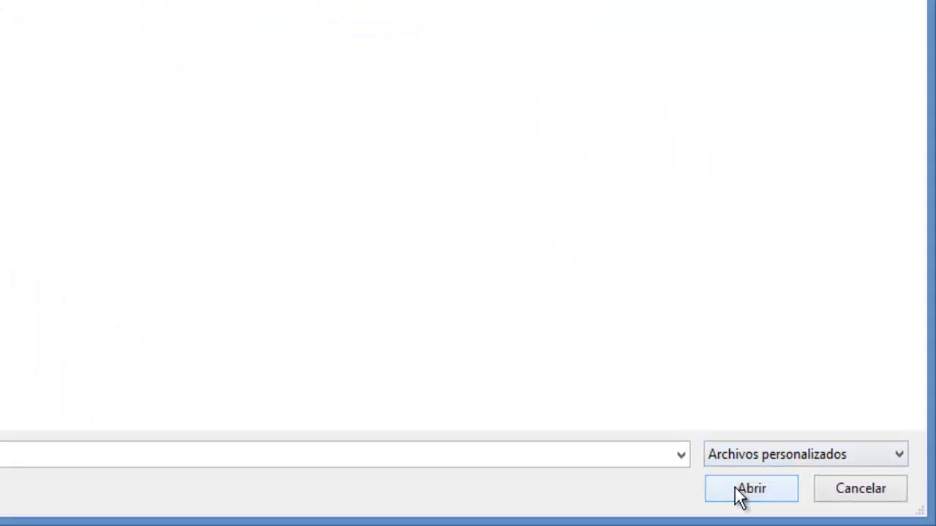
pyautogui.click(738, 488)
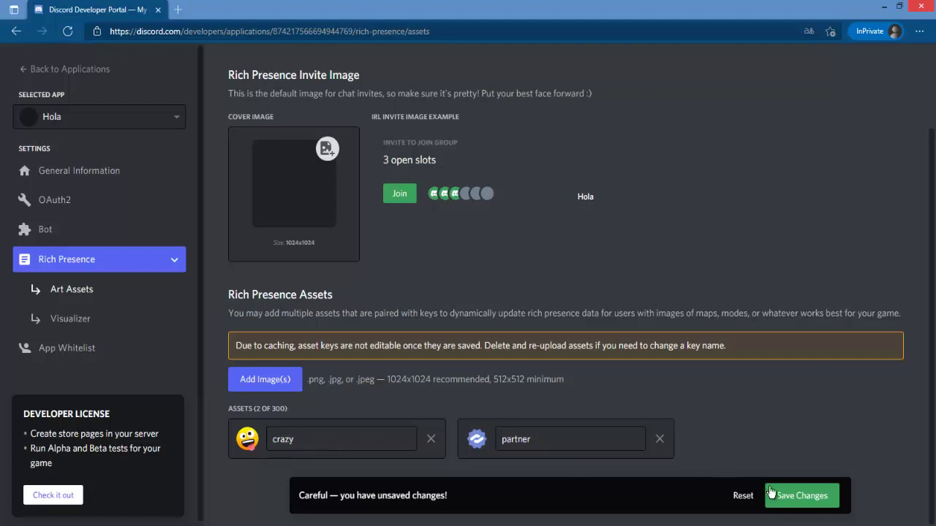
pyautogui.click(797, 497)
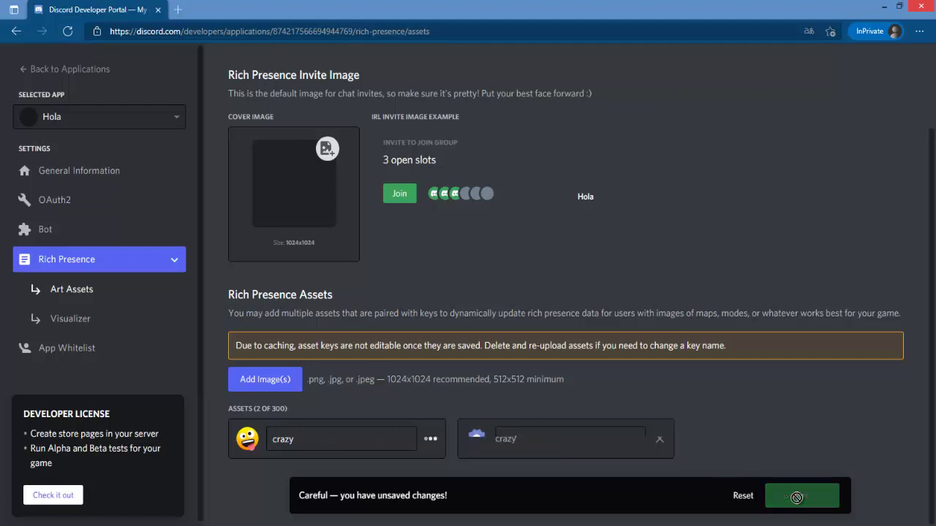
# Step: Enter Hola's application ID in Custom Rich Presence and set the details to "¡Servidor de Dotcito!"
pyautogui.click(148, 180)
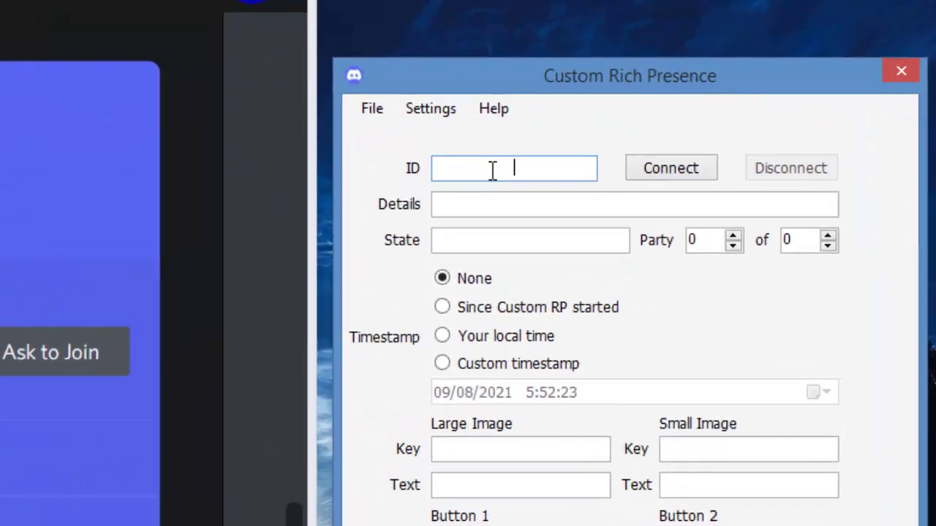
pyautogui.hotkey('ctrl', 'v')
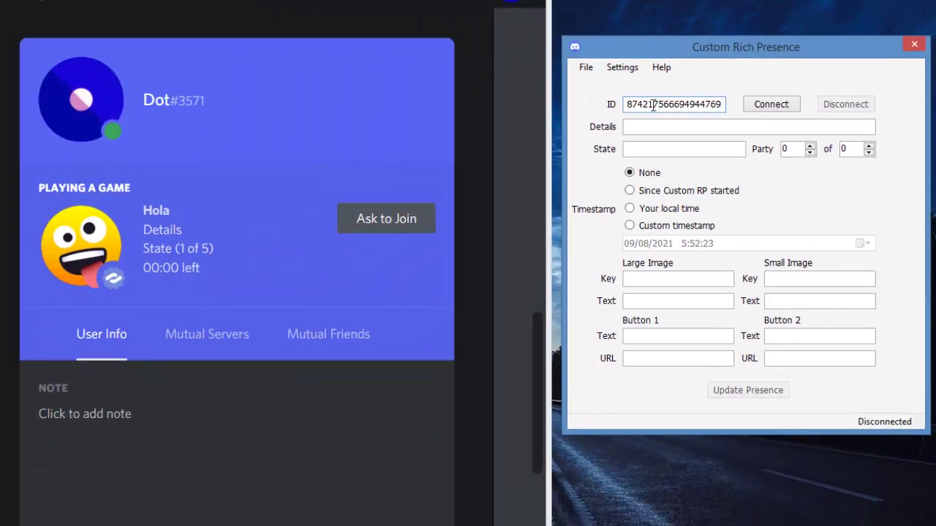
pyautogui.click(647, 129)
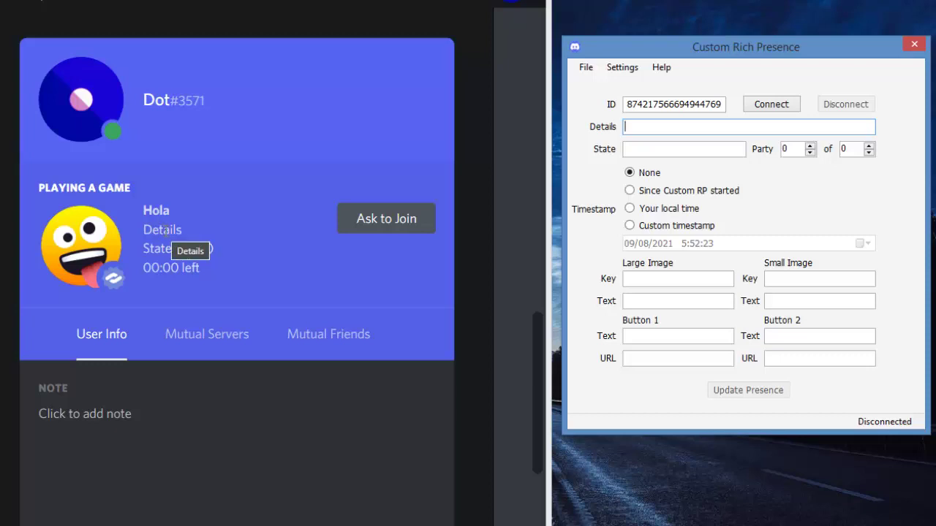
pyautogui.write('¡Servidor de Dotcito!')
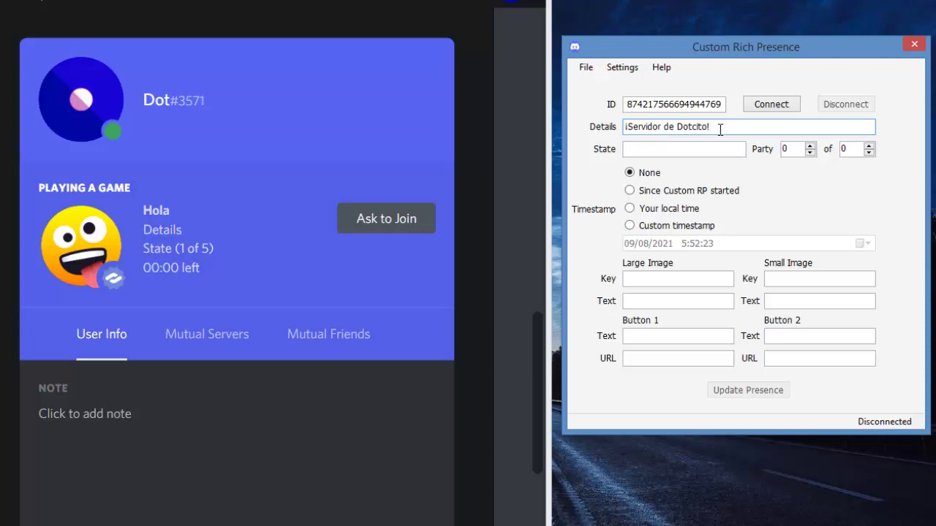
# Step: Set the presence state to "Usuarios" with a party of 1 of 100
pyautogui.click(657, 150)
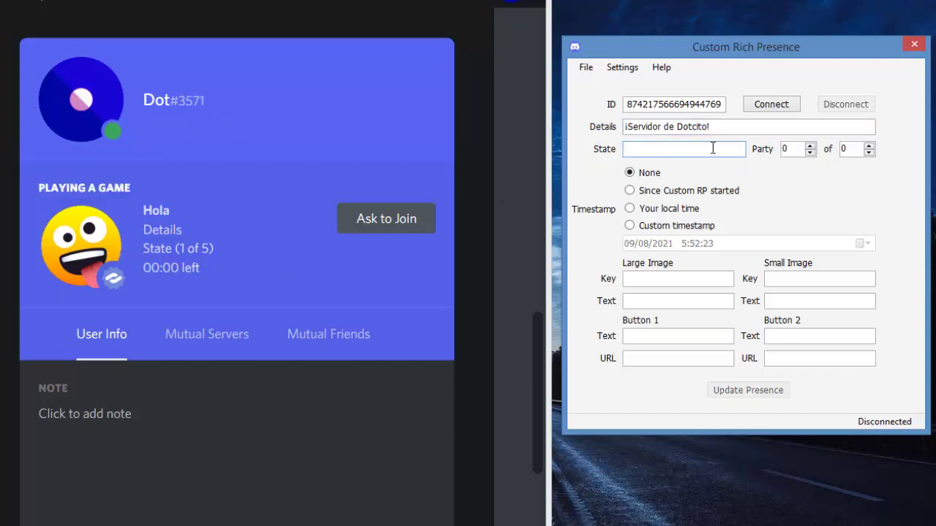
pyautogui.write('Usuarios')
pyautogui.moveTo(799, 152); pyautogui.dragTo(785, 151)
pyautogui.write('1')
pyautogui.click(854, 151)
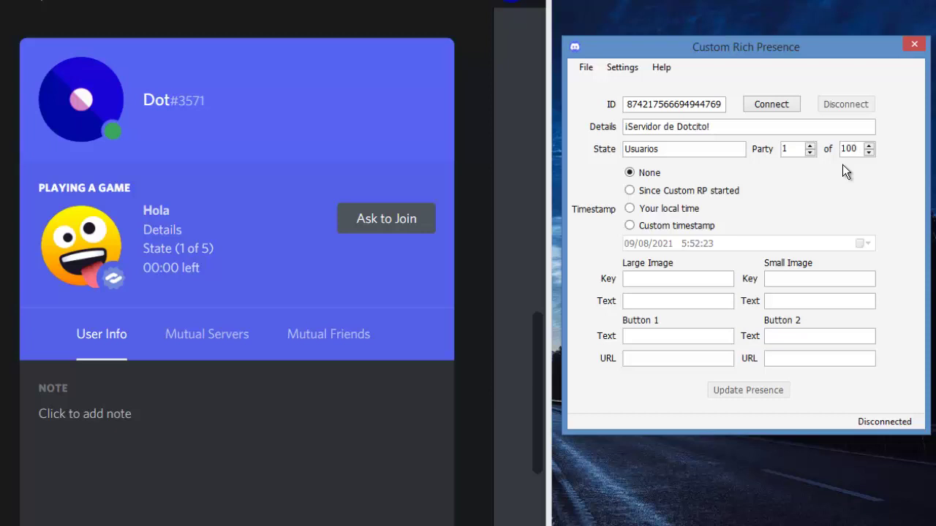
# Step: Set the large image to key "crazy" with text "Hola", and the small image to key "partner" with text "Partner"
pyautogui.moveTo(804, 47); pyautogui.dragTo(802, 80)
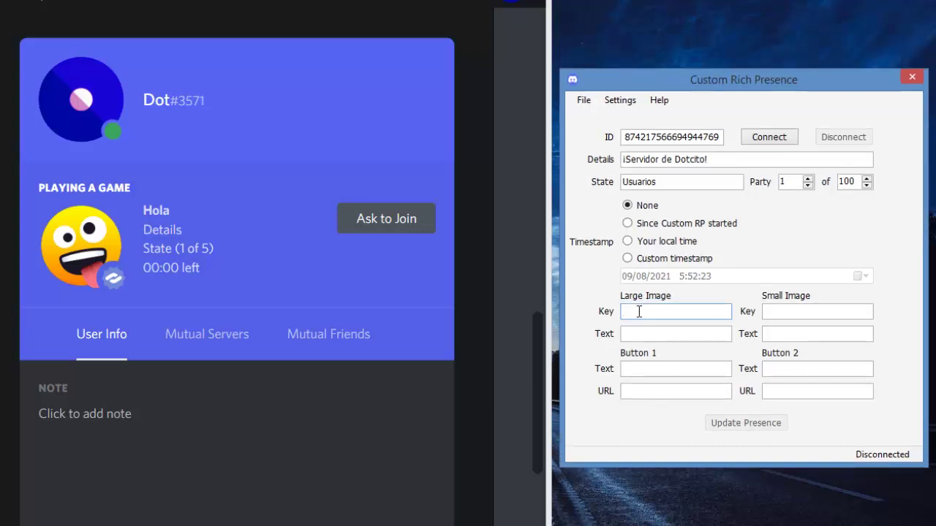
pyautogui.click(639, 311)
pyautogui.write('crazu')
pyautogui.press('BackSpace')
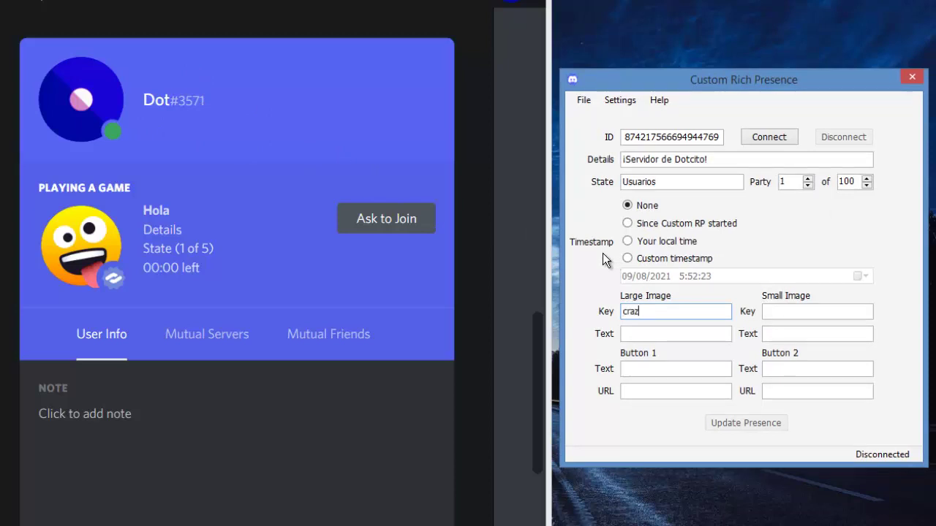
pyautogui.write('y')
pyautogui.press('Tab')
pyautogui.moveTo(68, 264)
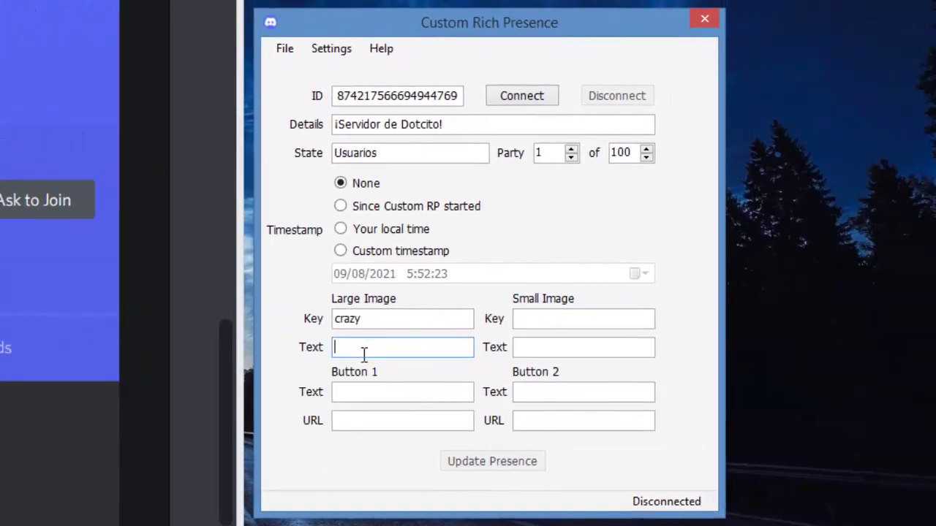
pyautogui.write('Hola')
pyautogui.click(543, 323)
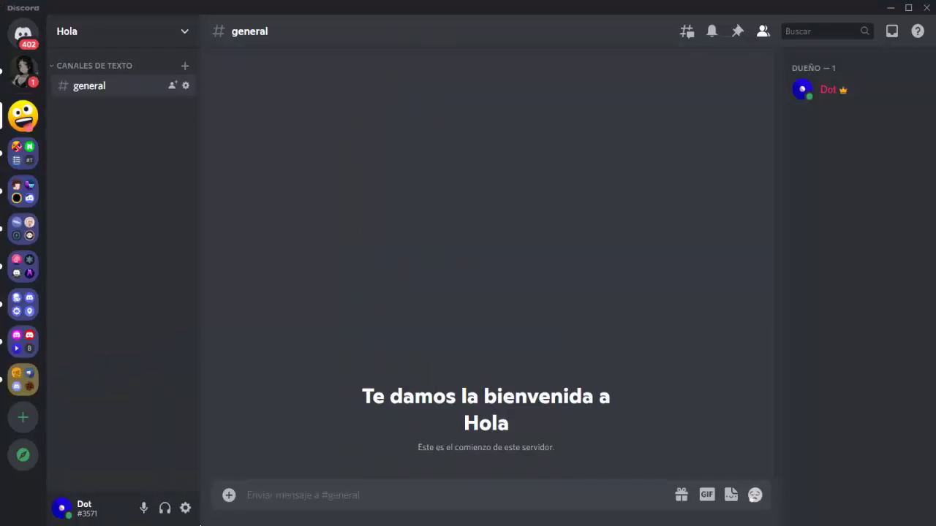
# Step: In Discord, generate an invite link for the general channel that never expires and has unlimited uses, and copy it
pyautogui.hotkey('alt', 'Tab')
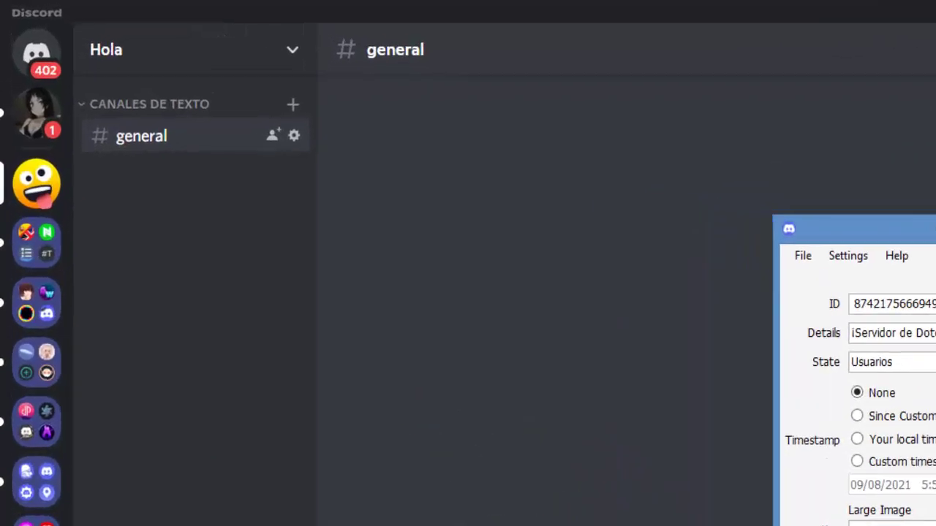
pyautogui.rightClick(270, 175)
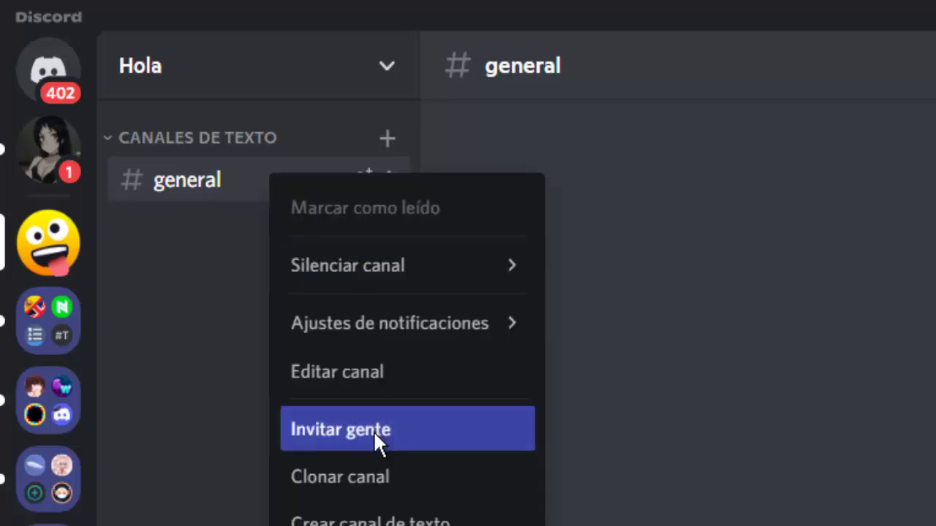
pyautogui.click(373, 431)
pyautogui.click(489, 193)
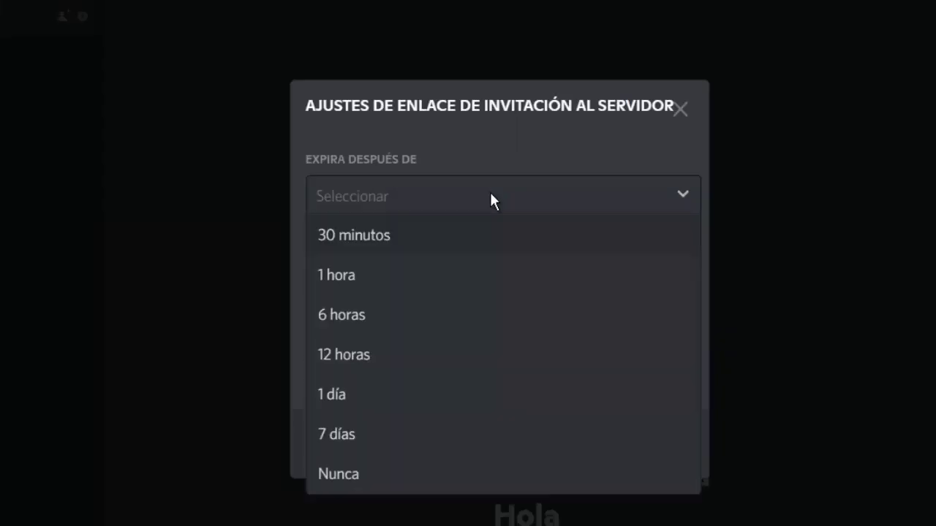
pyautogui.click(345, 468)
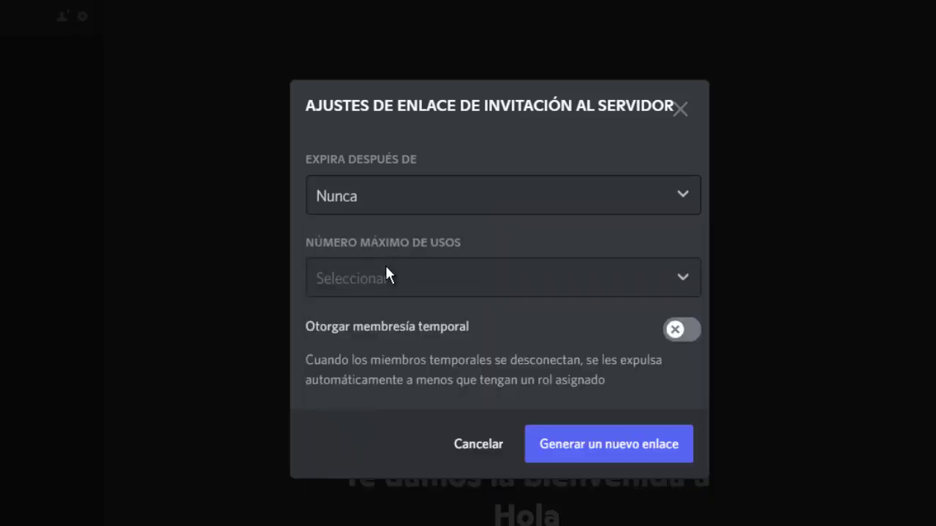
pyautogui.click(386, 269)
pyautogui.click(372, 330)
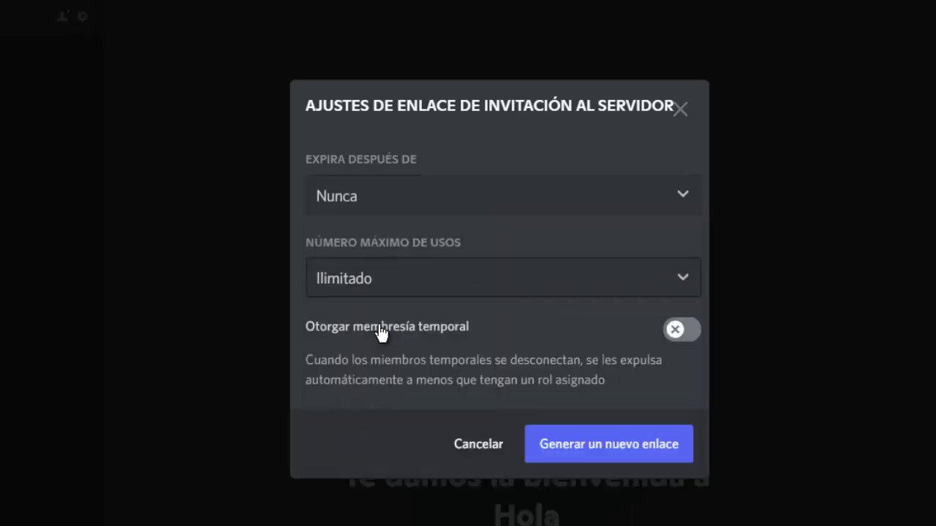
pyautogui.click(594, 451)
pyautogui.click(637, 439)
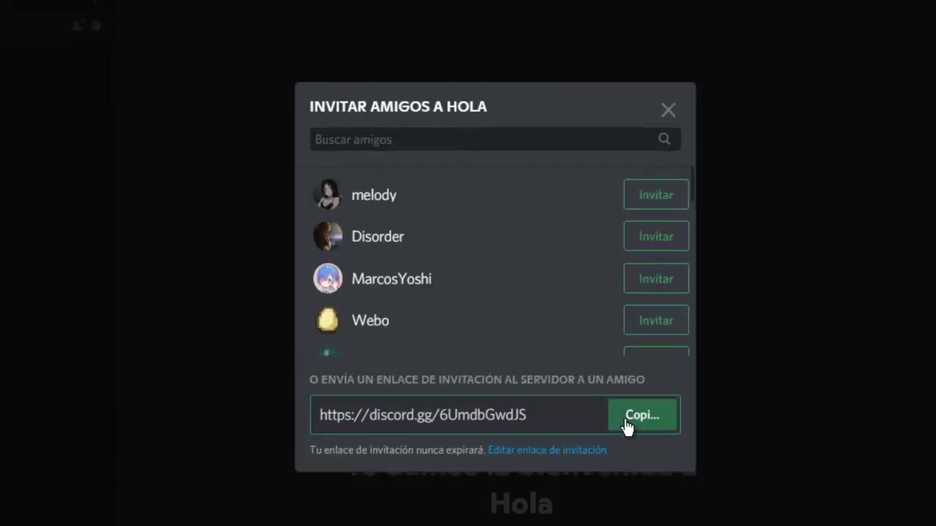
pyautogui.click(620, 133)
pyautogui.hotkey('alt', 'Tab')
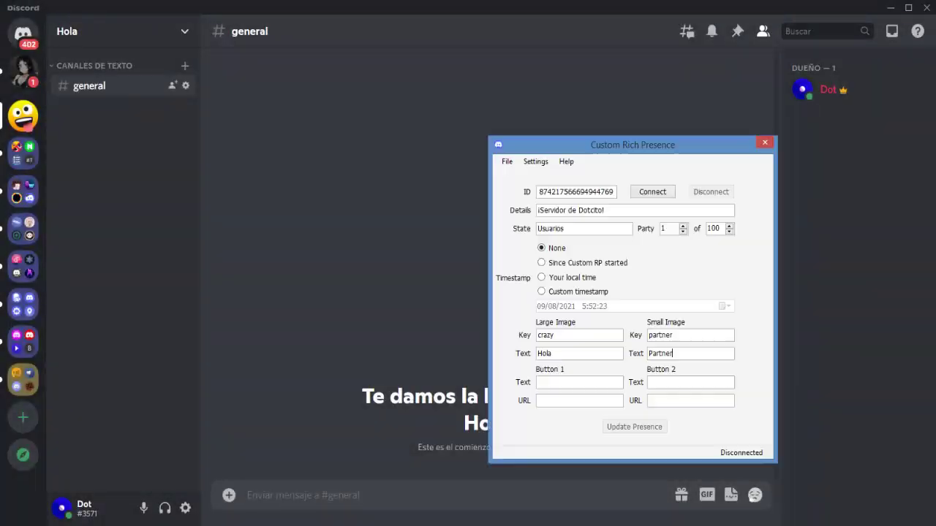
pyautogui.moveTo(614, 150); pyautogui.dragTo(441, 80)
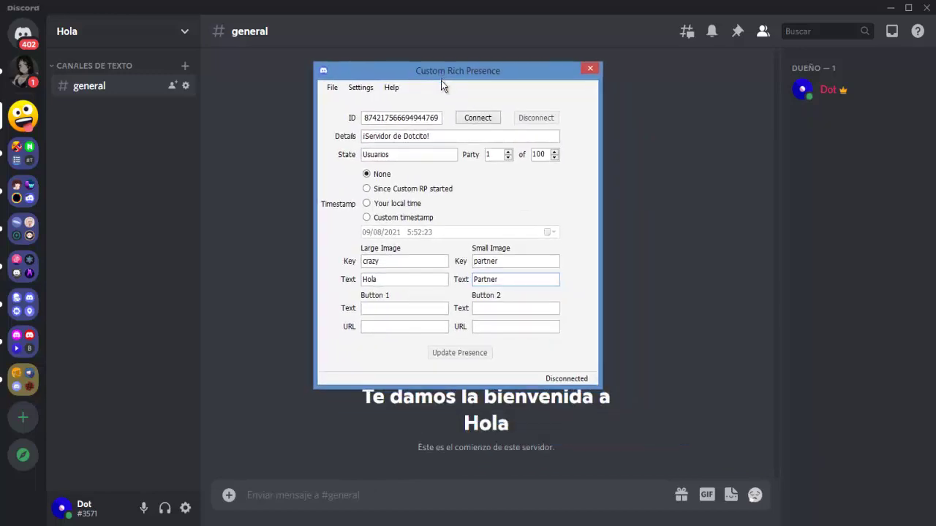
pyautogui.click(384, 330)
pyautogui.write('https://discord.gg/6UmdbGwdJS')
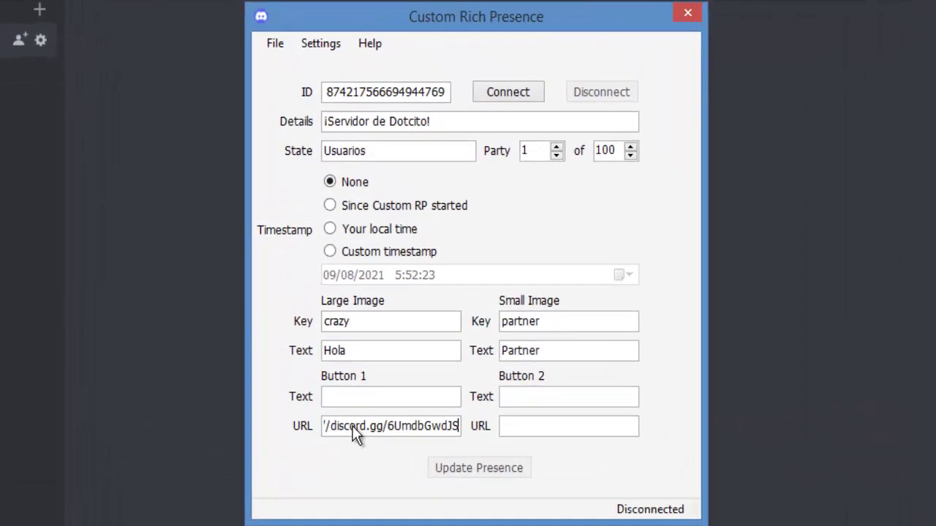
pyautogui.click(378, 401)
pyautogui.write('Únete al Servidor')
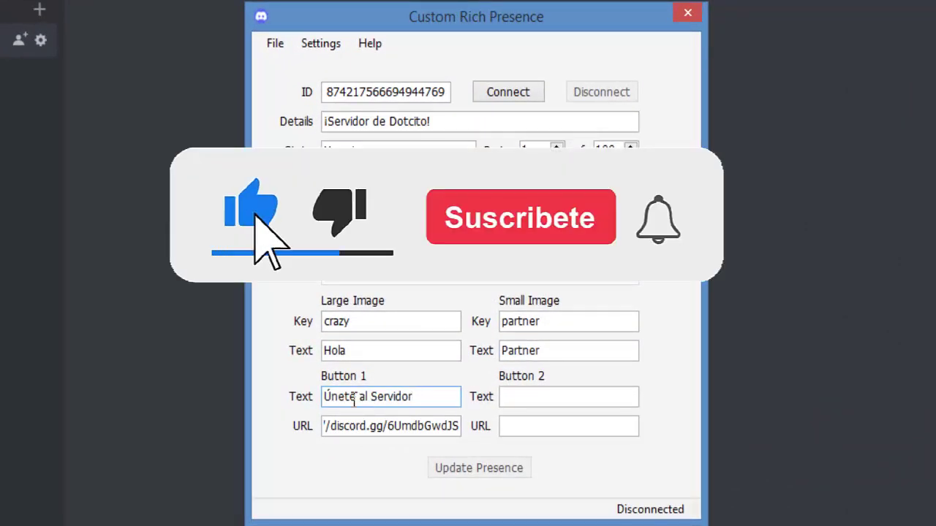
# Step: Connect the custom presence and open the server owner's profile card from Discord's member list
pyautogui.click(502, 96)
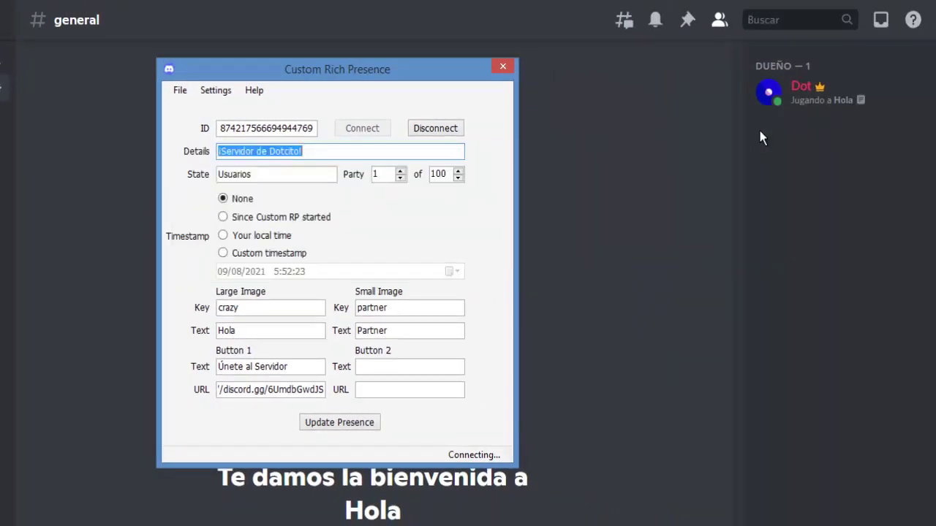
pyautogui.click(864, 101)
pyautogui.click(864, 102)
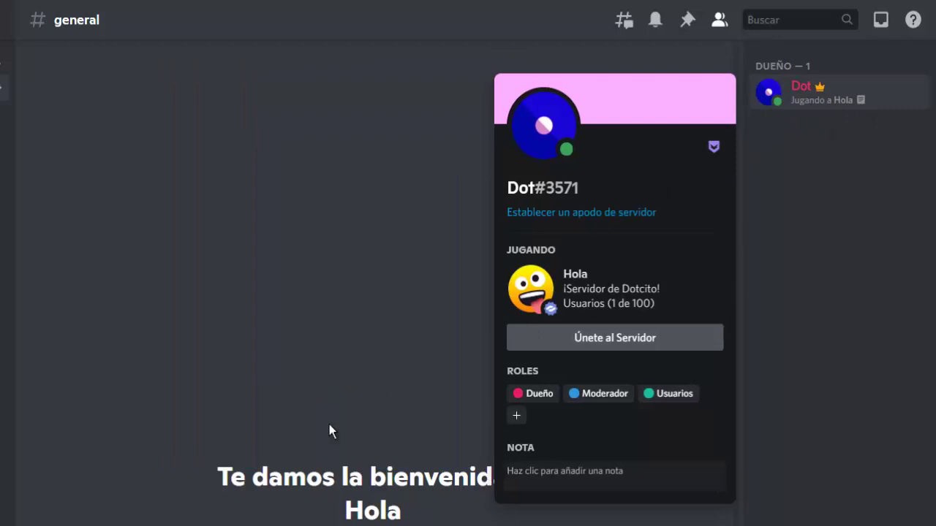
pyautogui.hotkey('alt', 'Tab')
pyautogui.moveTo(463, 69); pyautogui.dragTo(385, 61)
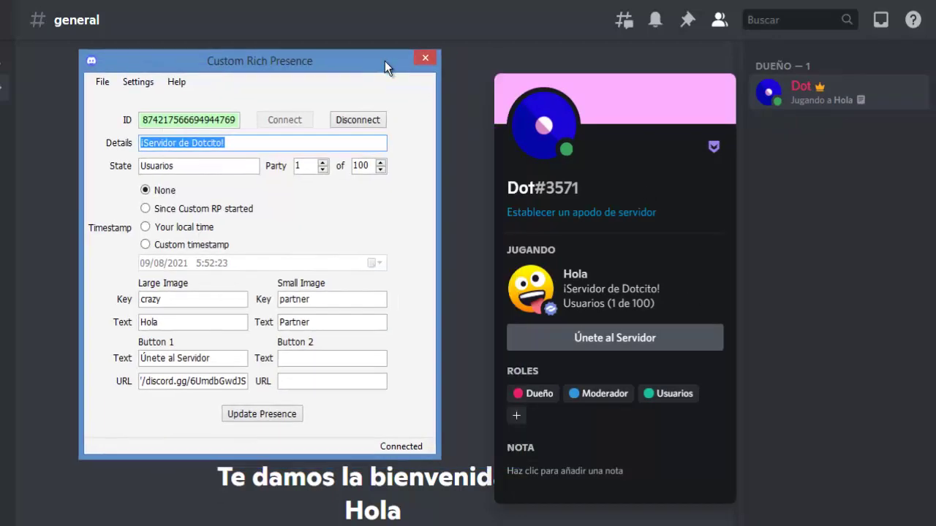
pyautogui.click(153, 211)
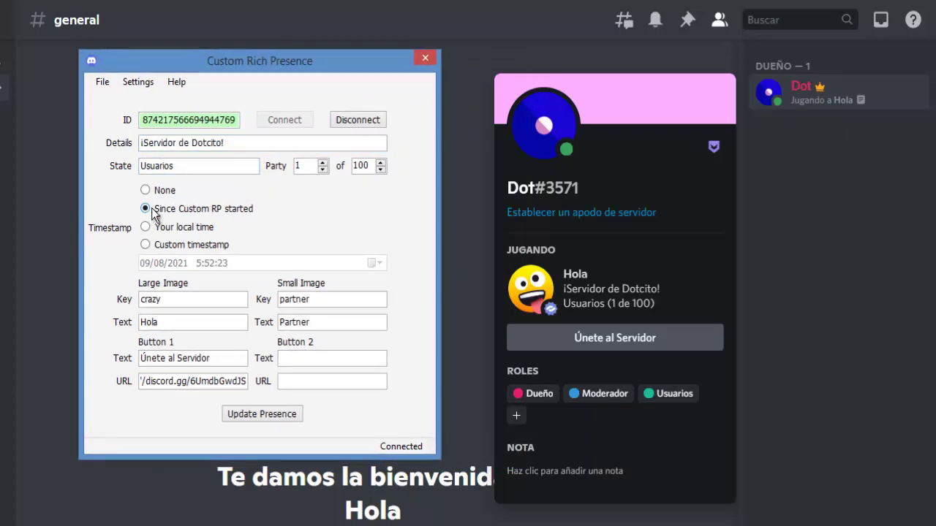
pyautogui.click(246, 415)
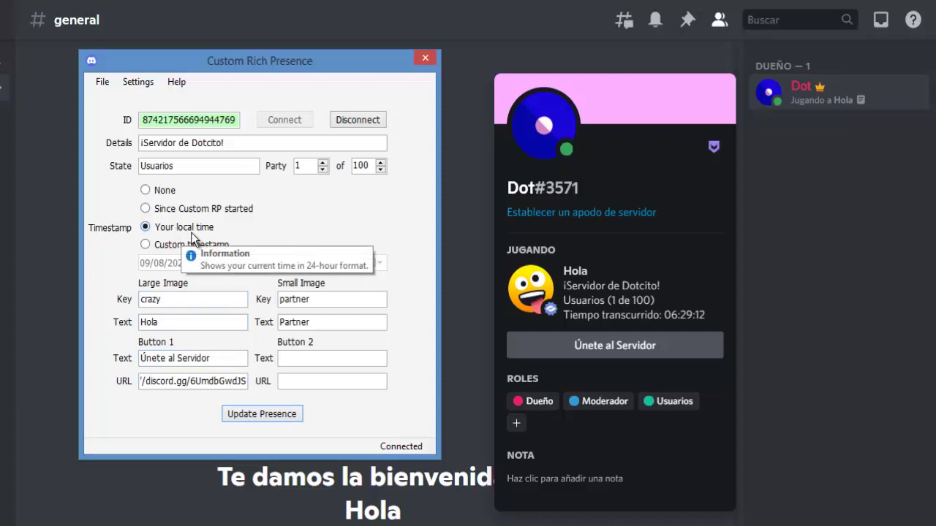
pyautogui.click(184, 247)
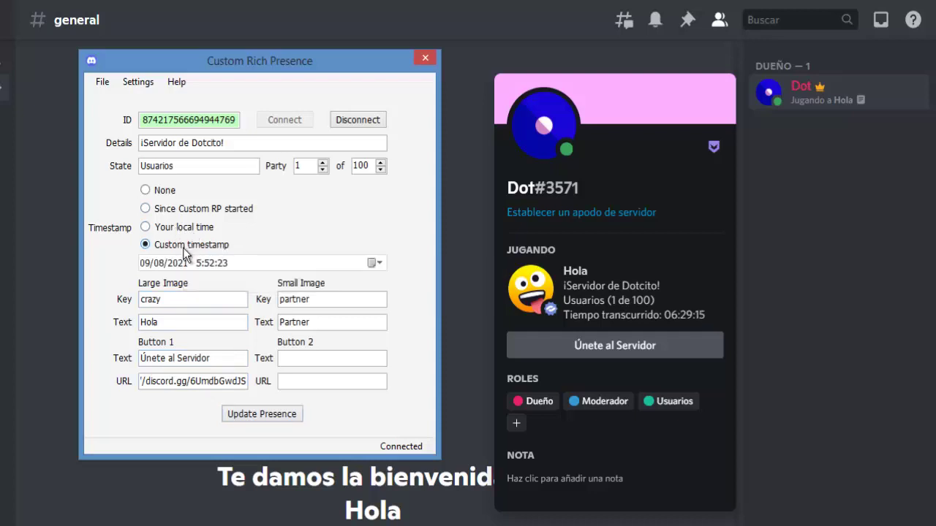
pyautogui.click(179, 211)
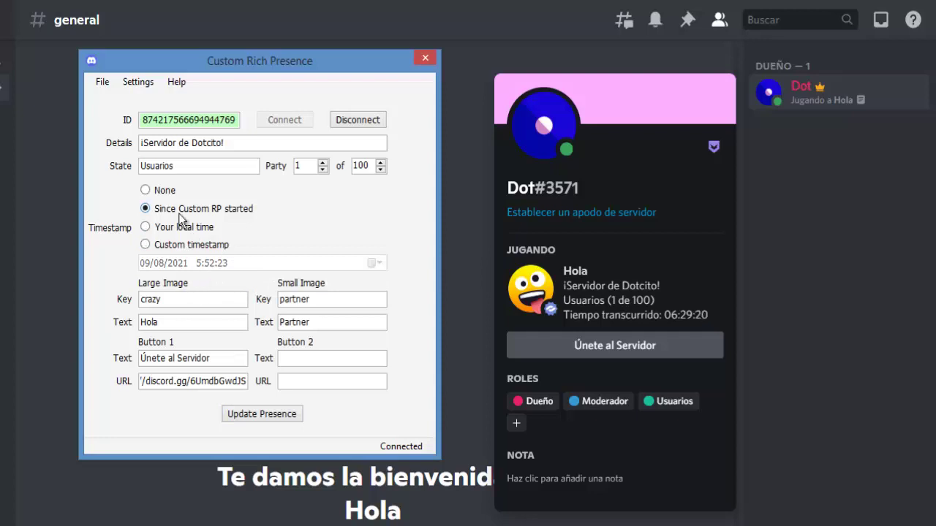
pyautogui.click(262, 415)
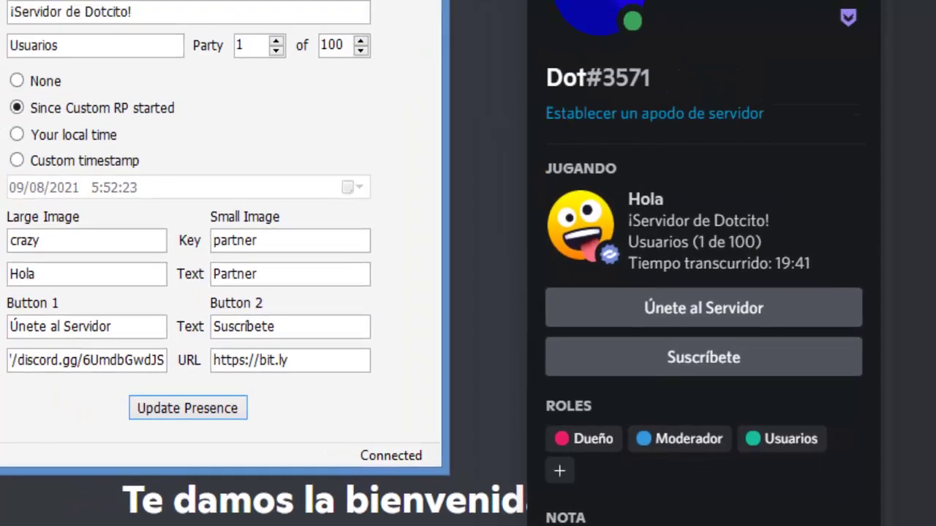
# Step: Save the current presence settings as a CustomRP preset file
pyautogui.click(130, 37)
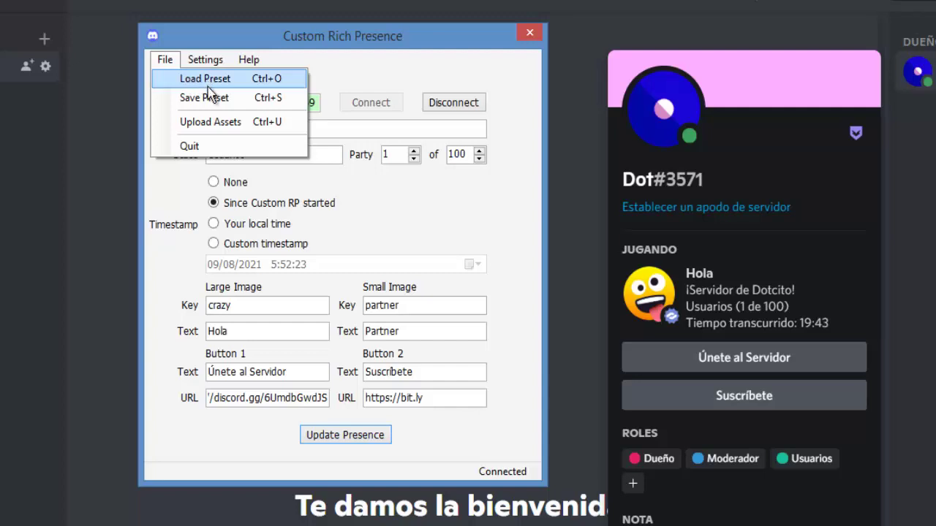
pyautogui.click(221, 100)
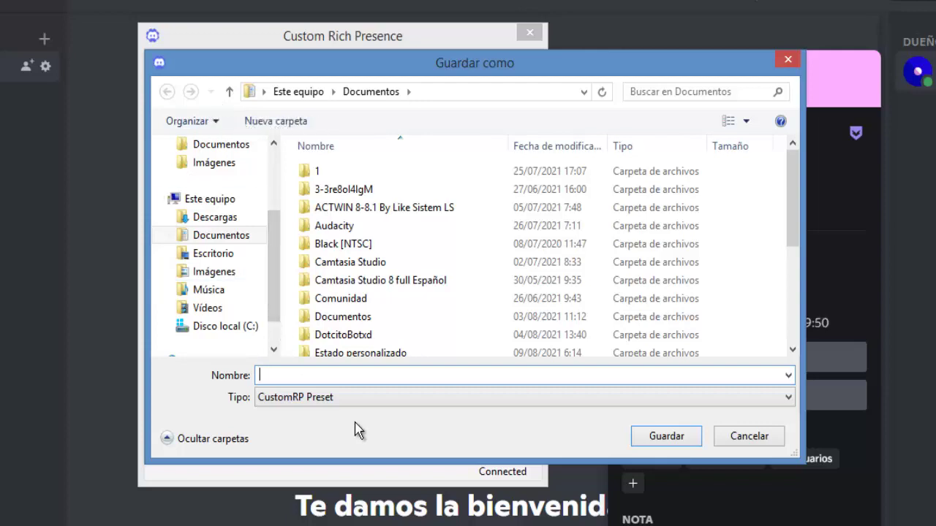
pyautogui.press('Return')
# Step: View the preset loading and saving commands, and check the large and small images' hover texts on the Discord profile card
pyautogui.click(165, 59)
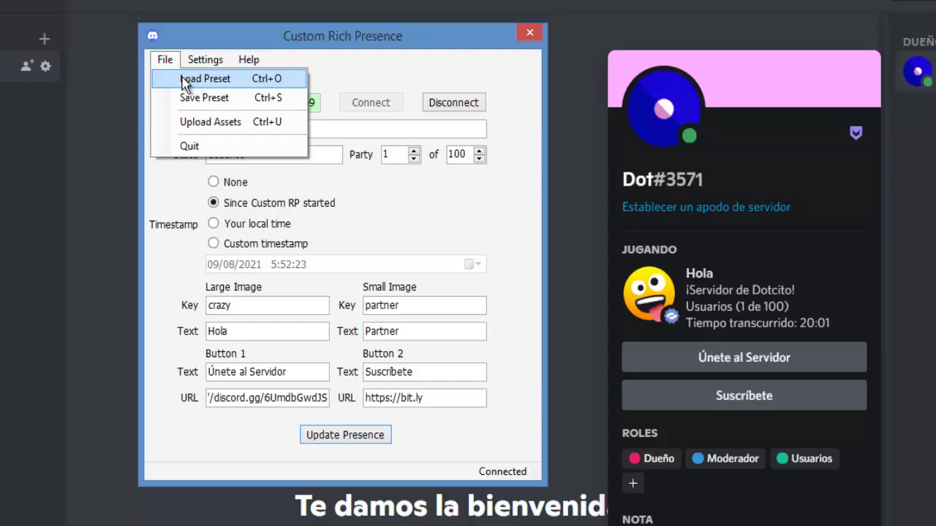
pyautogui.moveTo(656, 301)
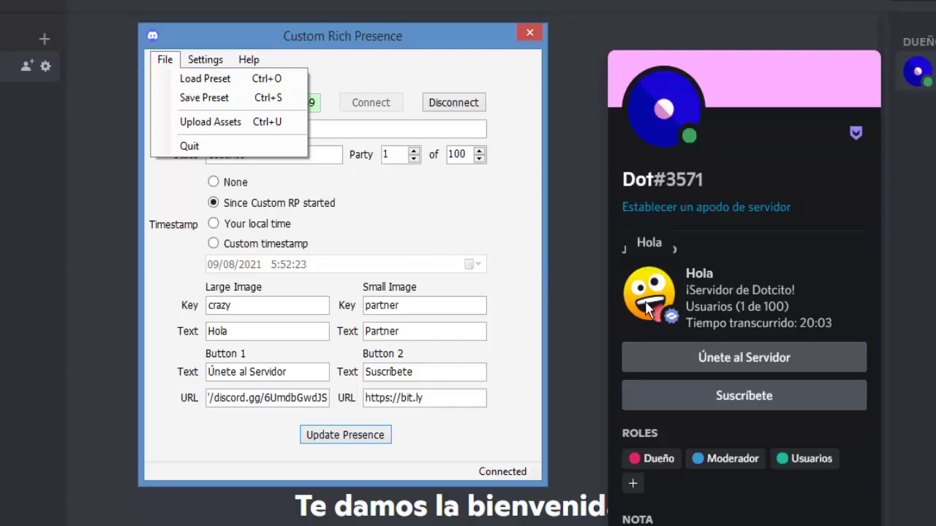
pyautogui.moveTo(669, 322)
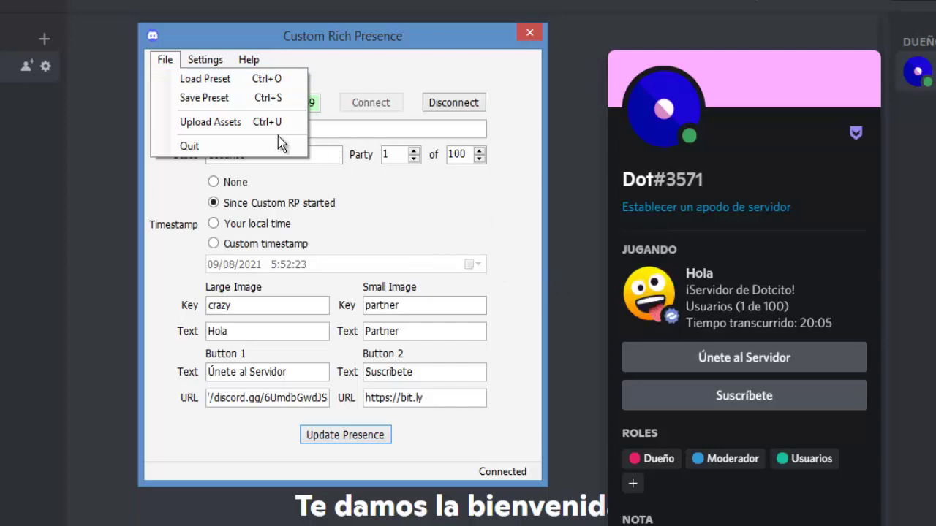